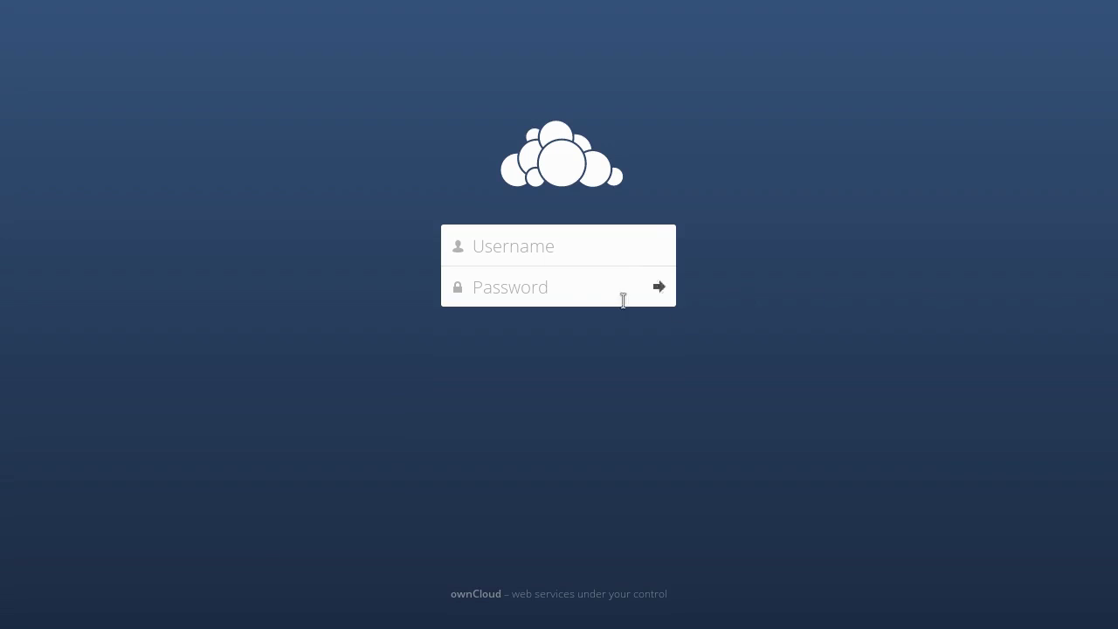
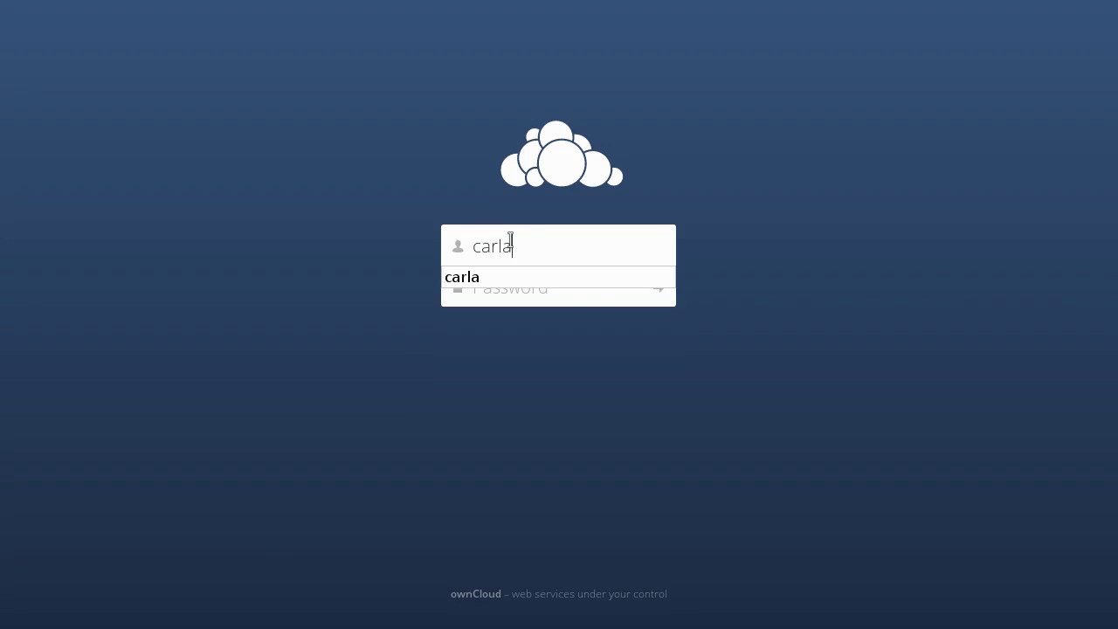
Sign in to ownCloud with the demo user's username and password
key("Tab")
key("Return")
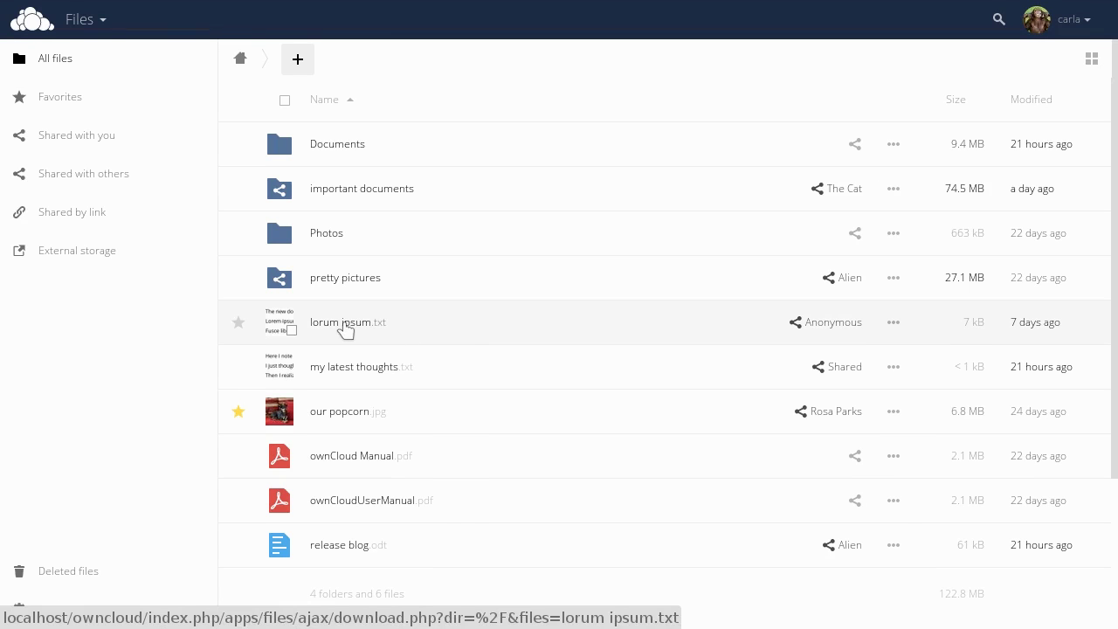
Add the line "Here's a change!" below the first sentence of lorum ipsum.txt and close the editor
left_click(345, 327)
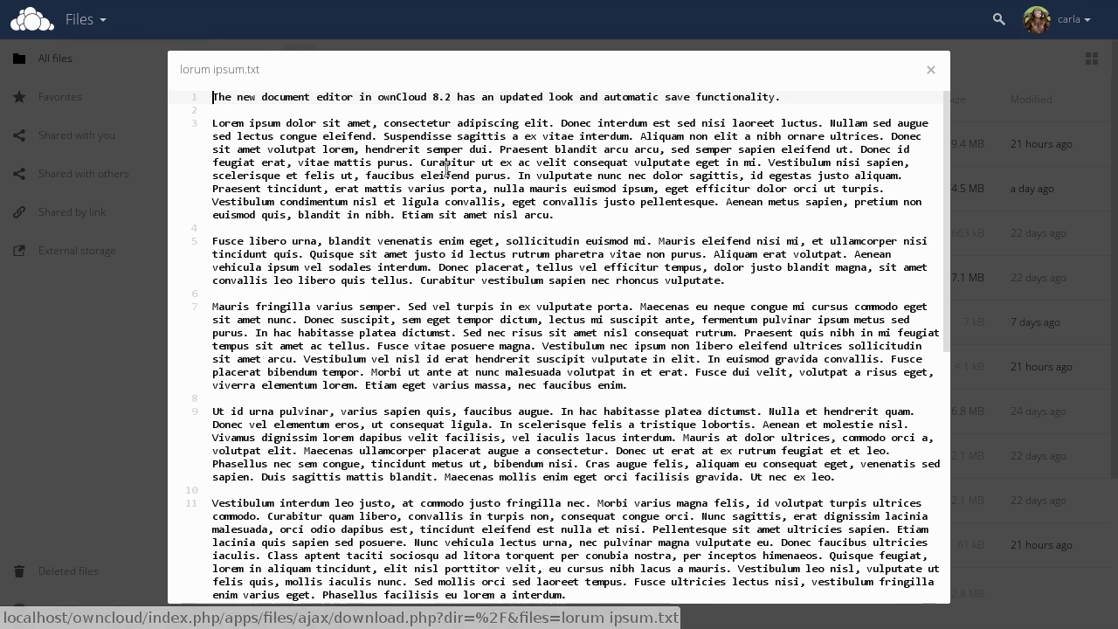
left_click(746, 109)
key("Return")
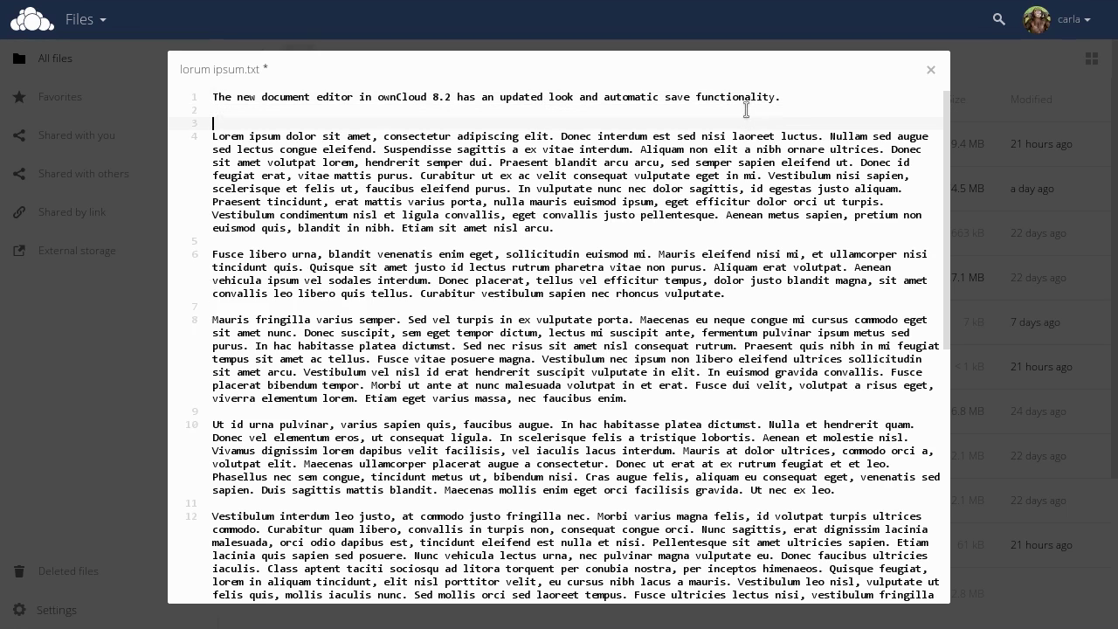
key("Return")
key("Return")
key("Up")
key("Up")
type("Here's a cha")
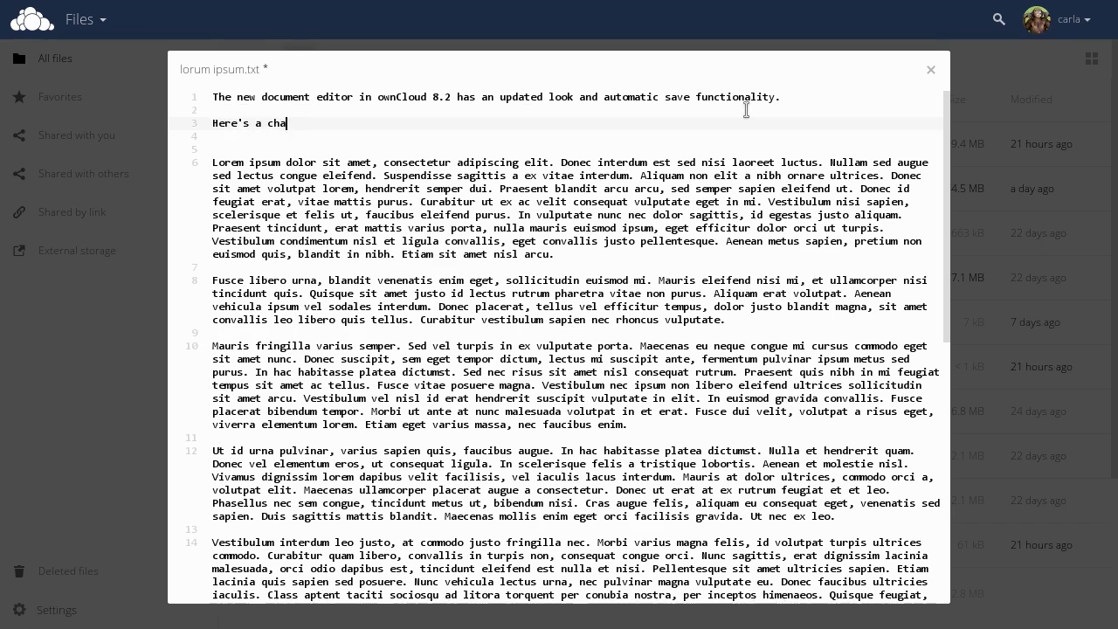
type("nge!")
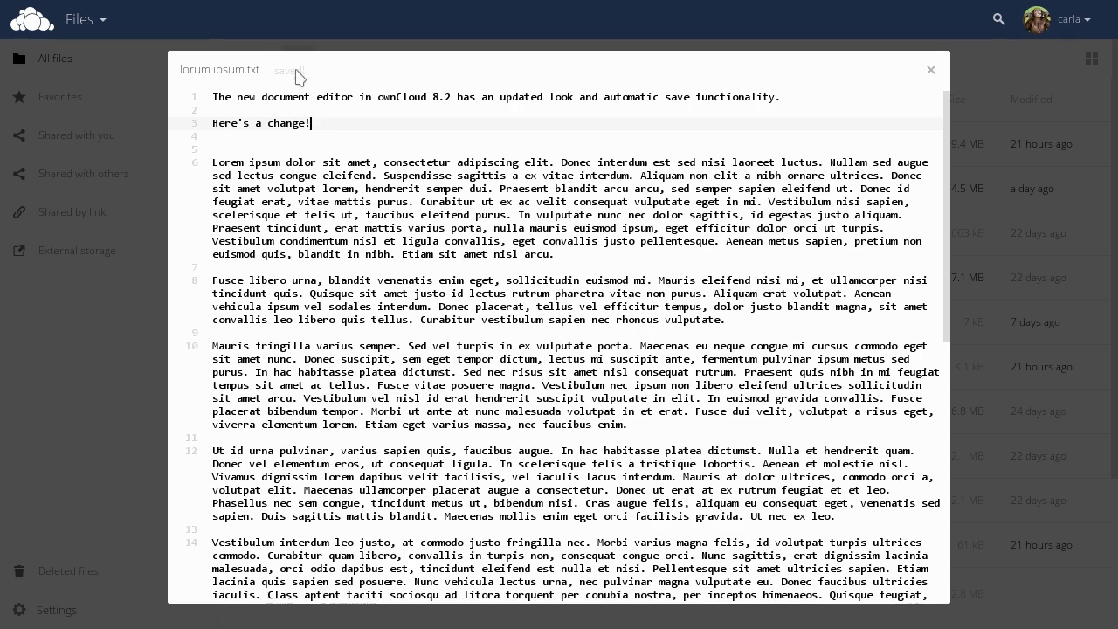
left_click(928, 75)
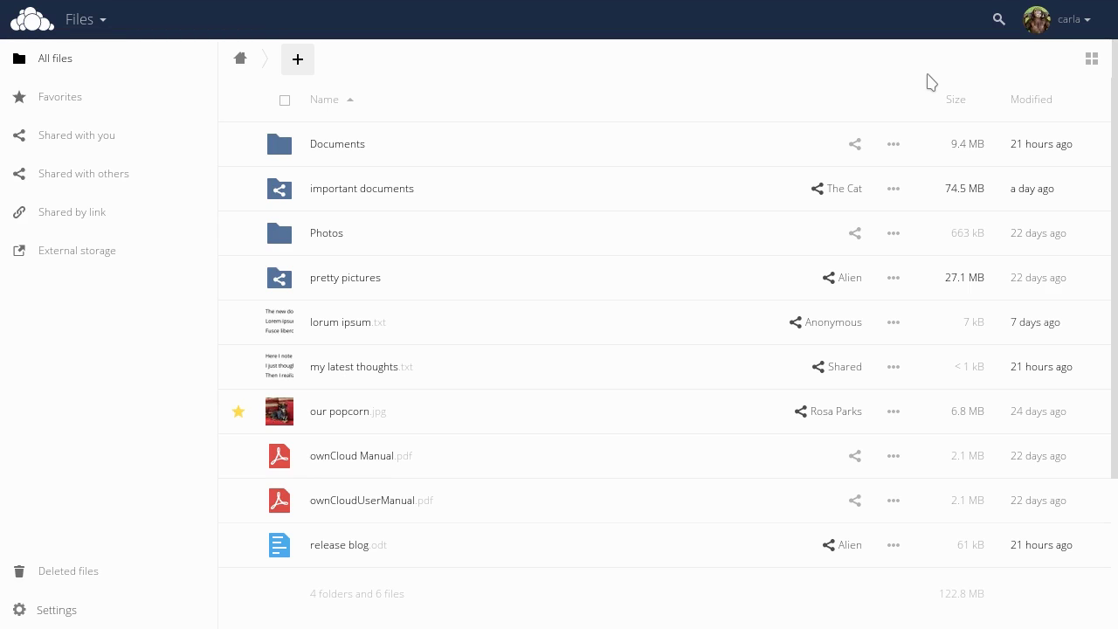
Glance at the New item menu, then show the details sidebar for our popcorn.jpg
left_click(298, 61)
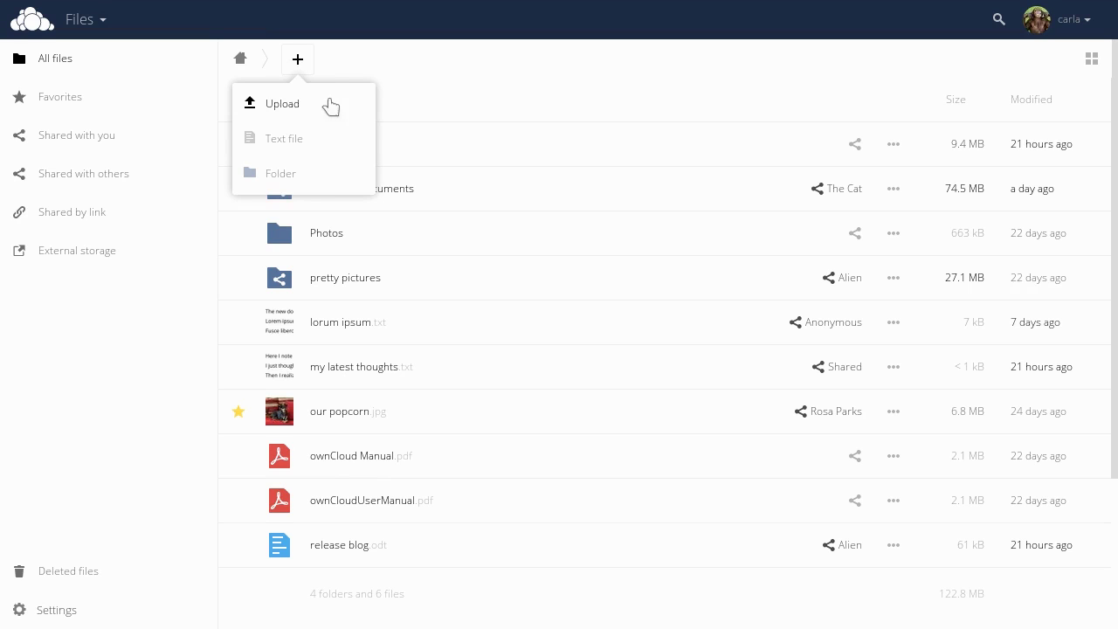
left_click(515, 78)
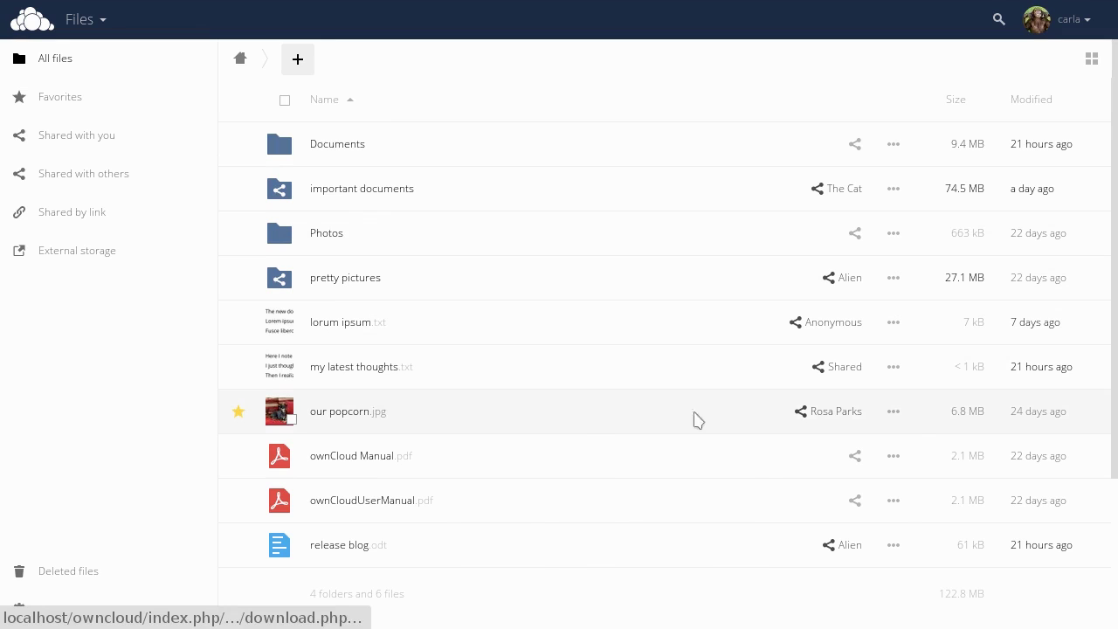
left_click(893, 413)
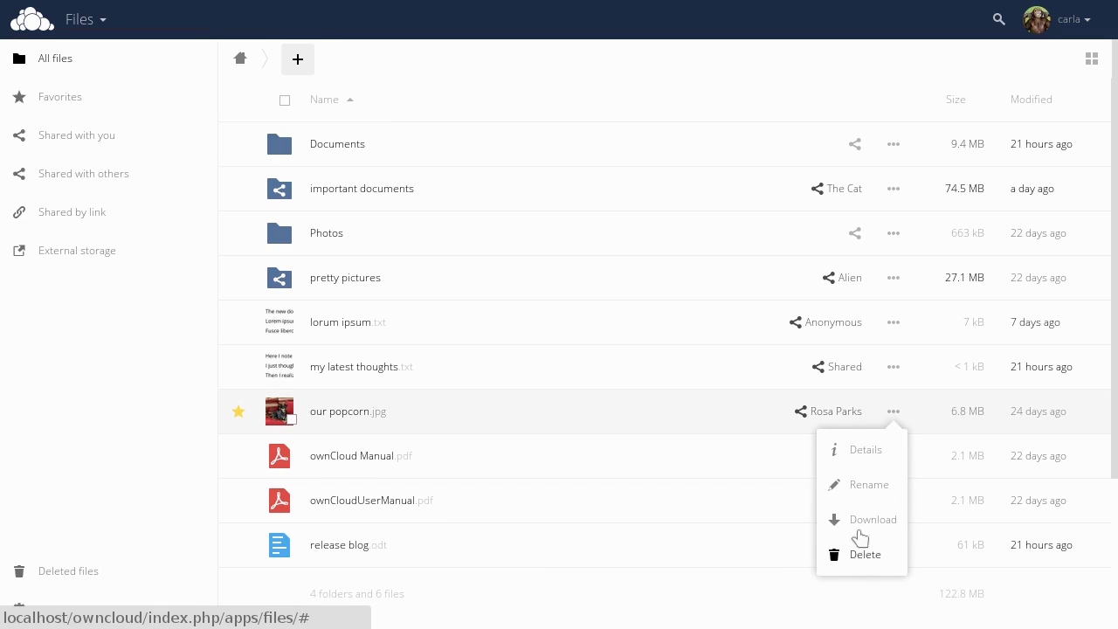
left_click(865, 458)
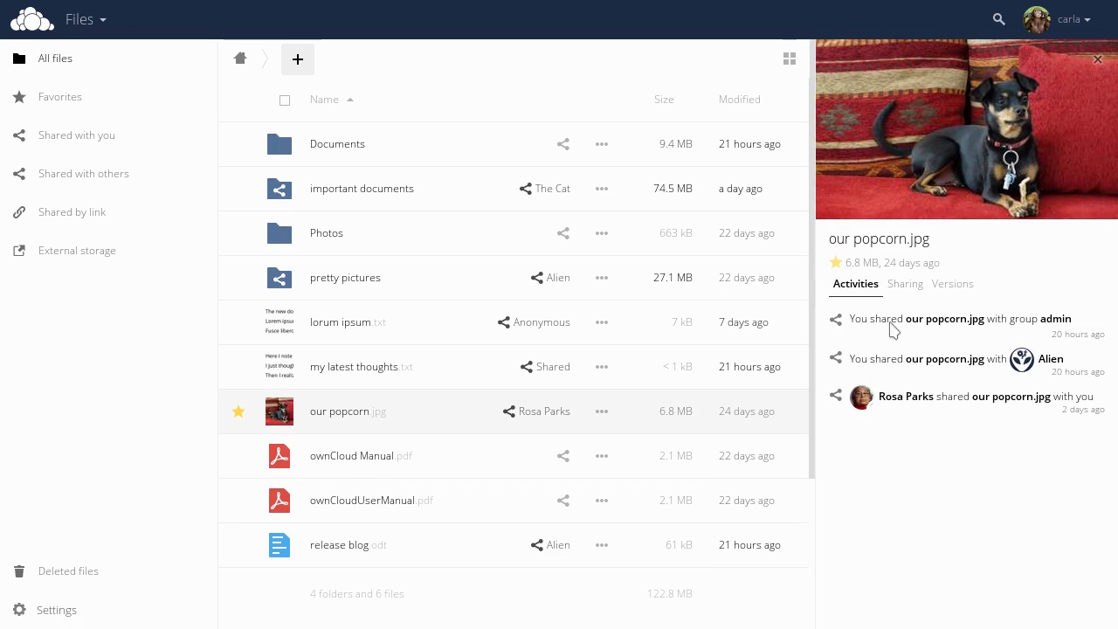
Review the Sharing and Versions tabs for our popcorn.jpg, trying a 'freedo' share search
left_click(904, 285)
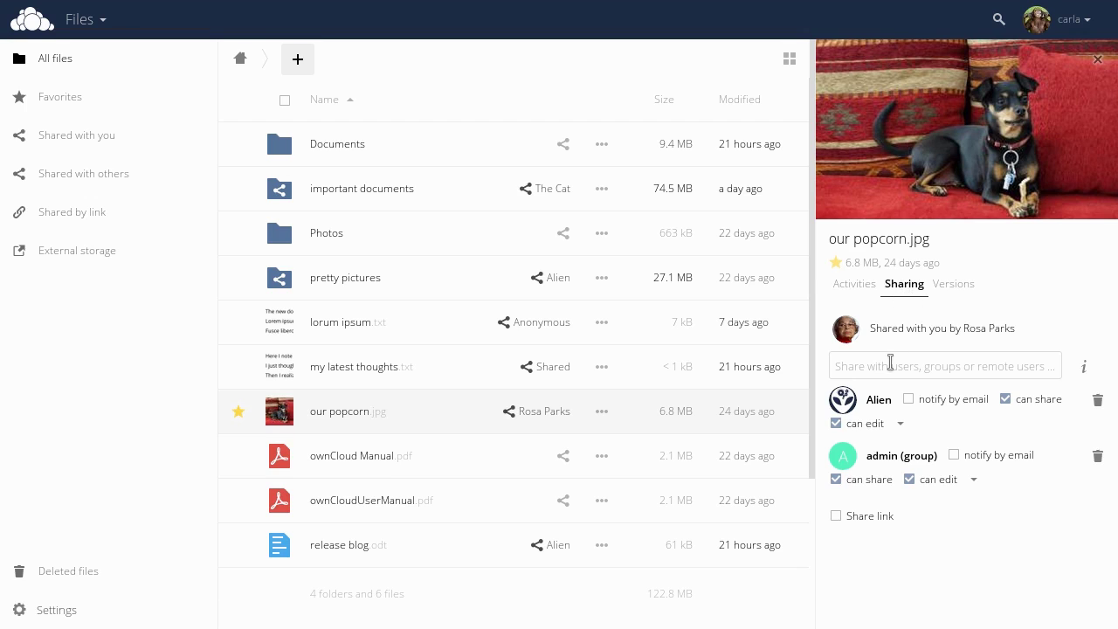
type("free")
type("do")
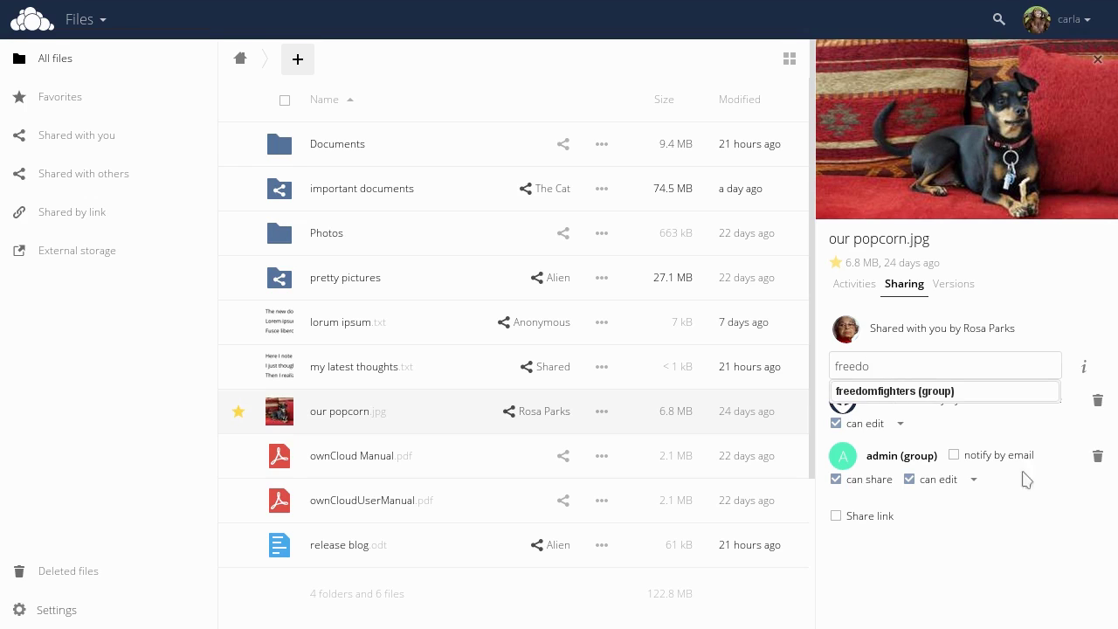
key("BackSpace")
key("BackSpace")
key("BackSpace")
key("BackSpace")
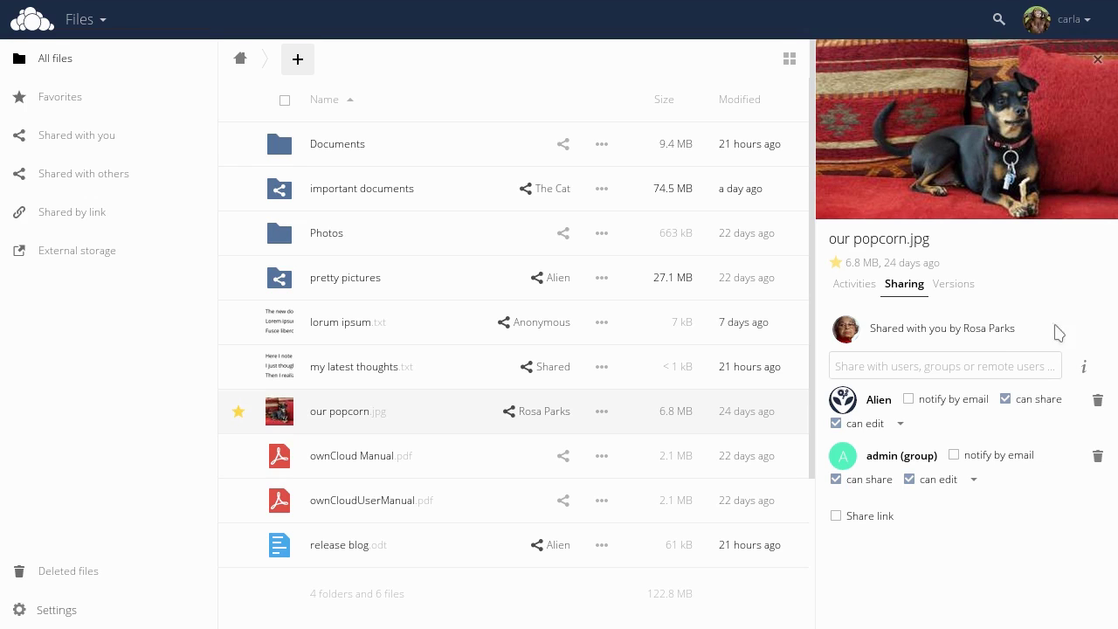
left_click(958, 288)
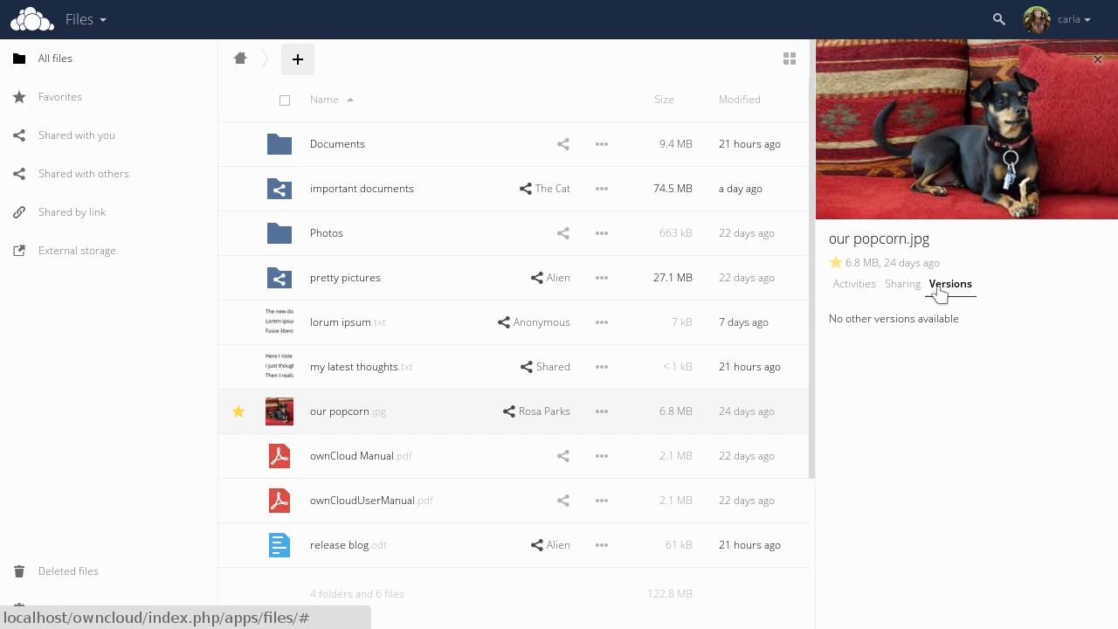
Download the a-day-ago version of my latest thoughts.txt, then briefly open and close it
left_click(426, 368)
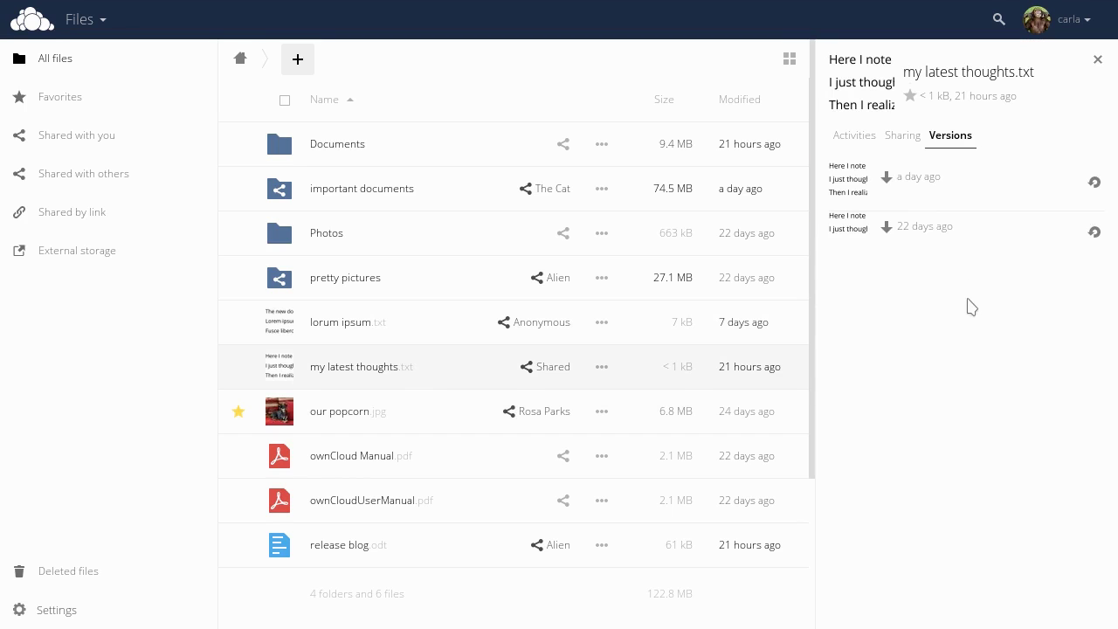
left_click(886, 178)
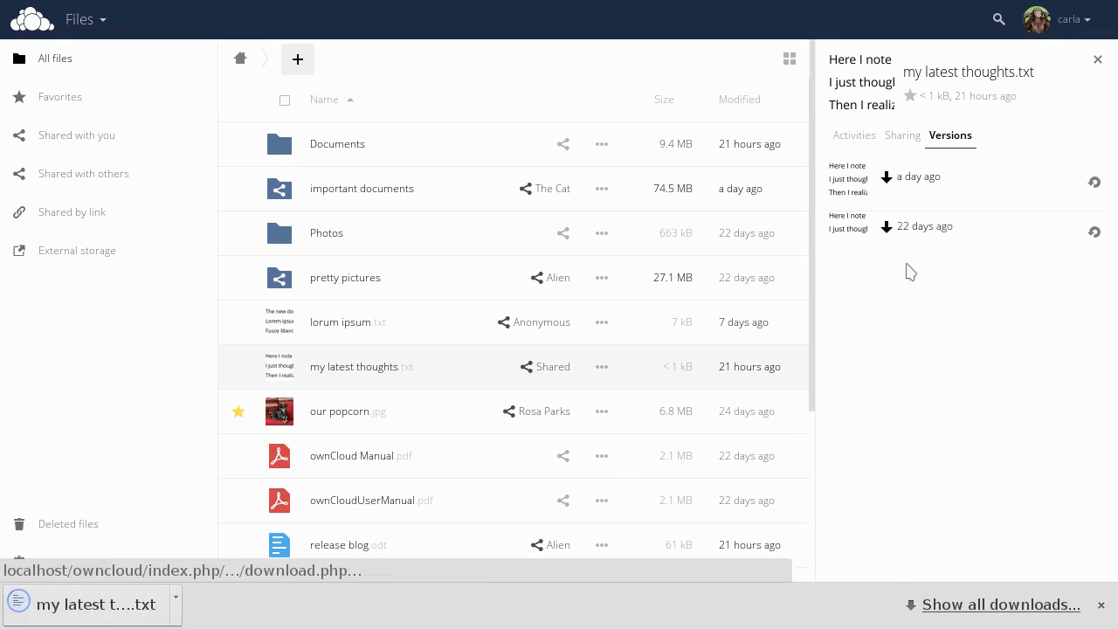
left_click(1102, 616)
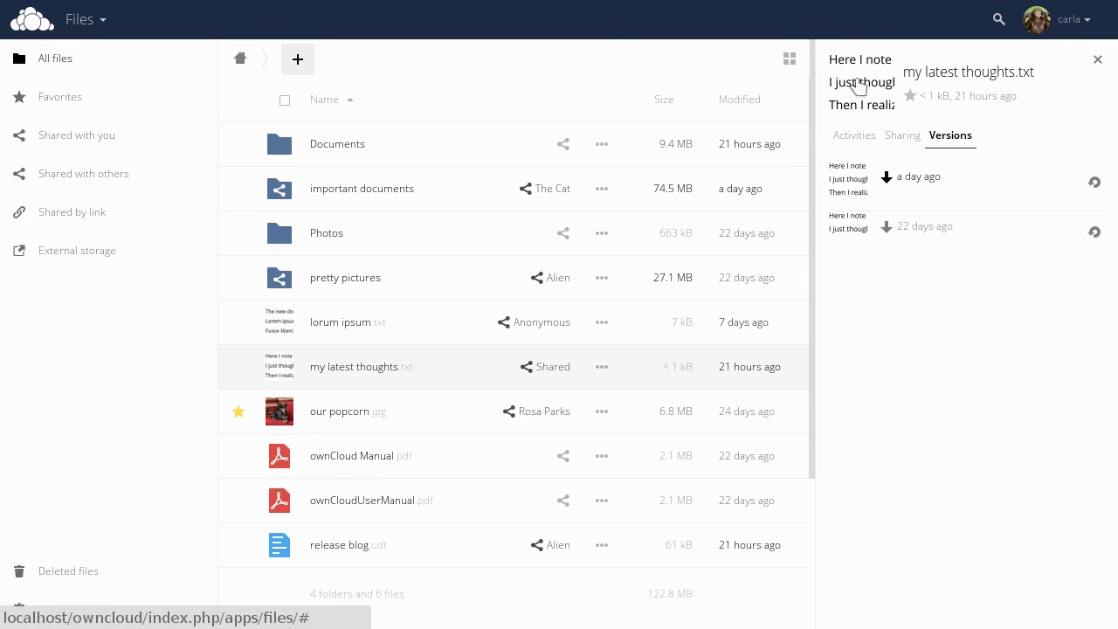
left_click(859, 103)
left_click(930, 69)
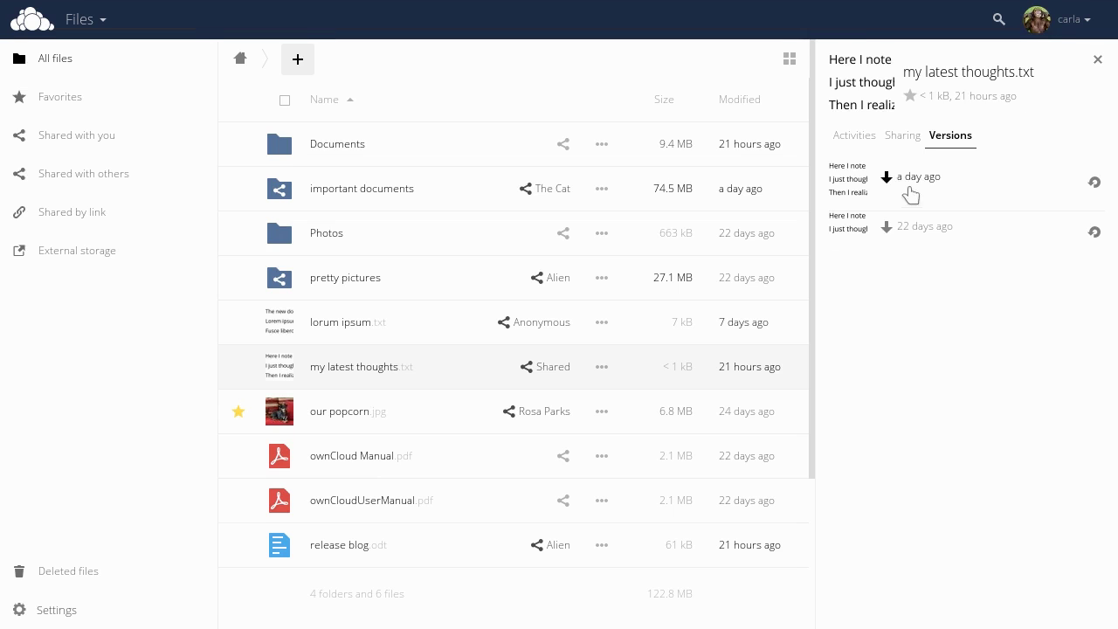
Browse the four photos in pretty pictures in Gallery view, then return to list view
left_click(388, 278)
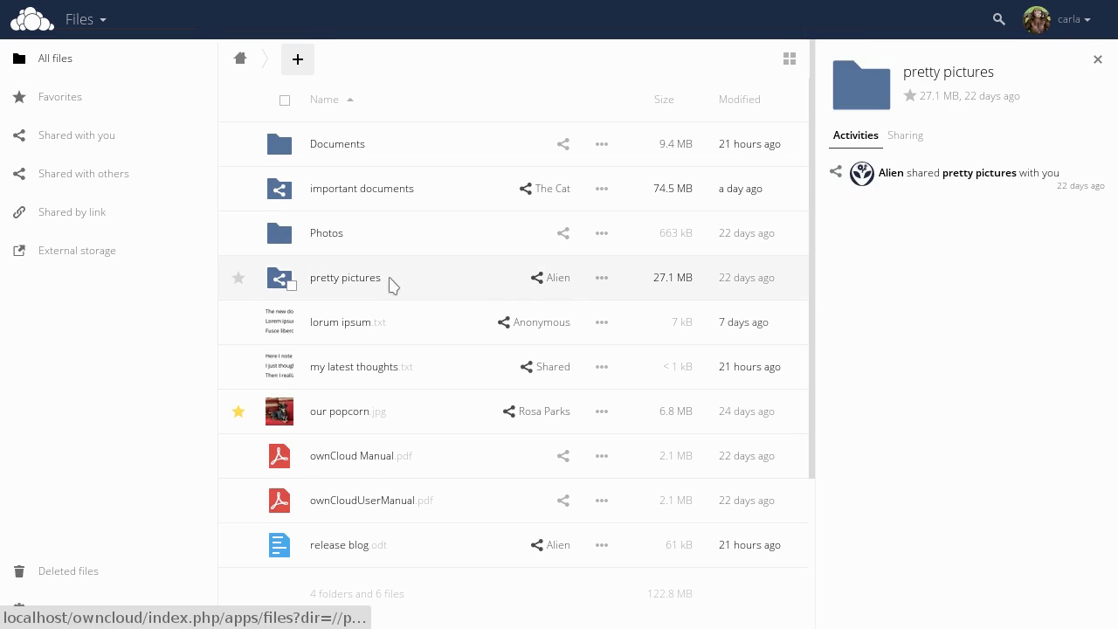
left_click(353, 284)
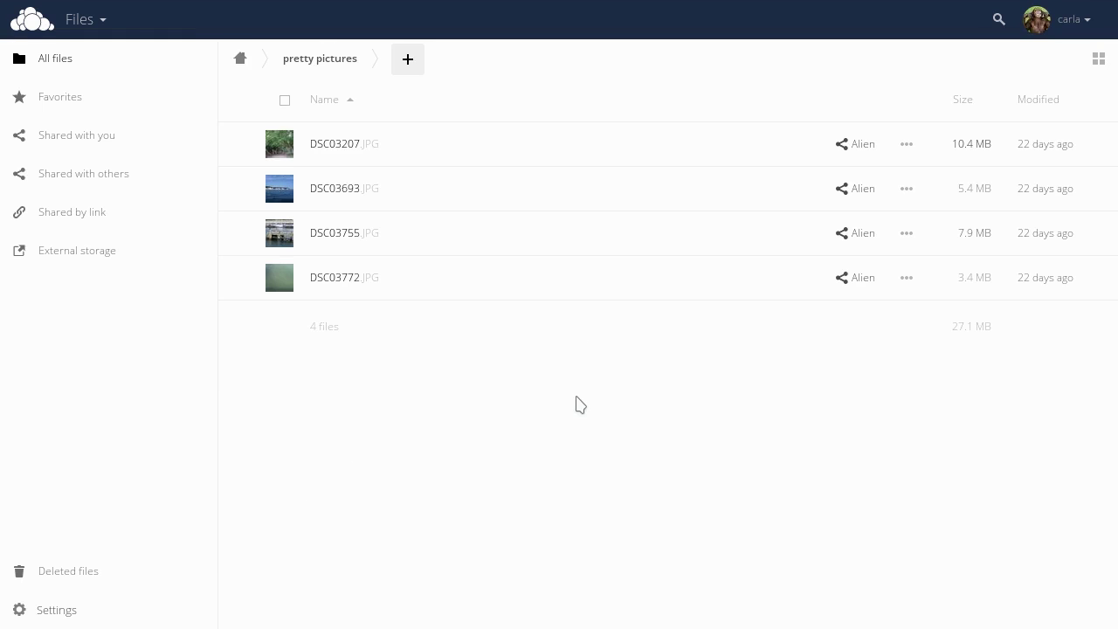
left_click(1099, 59)
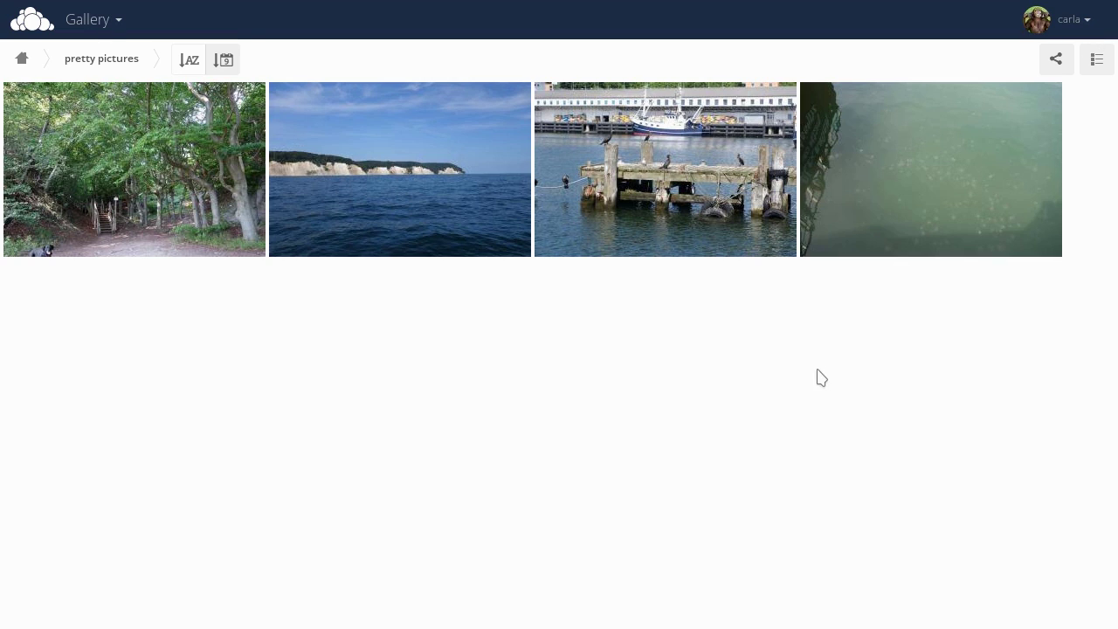
left_click(1093, 61)
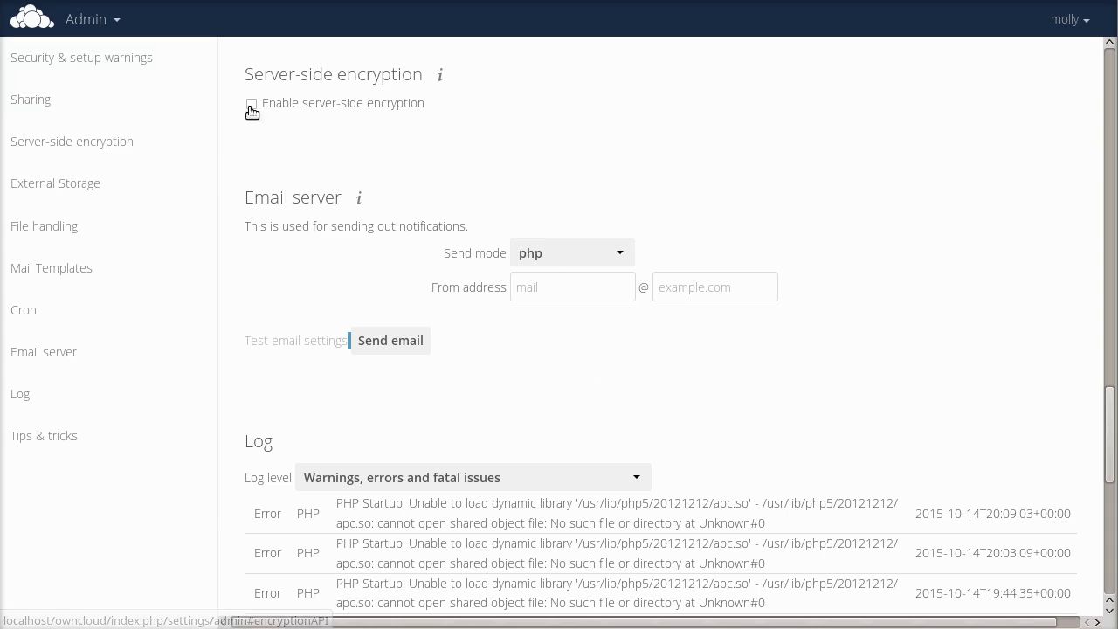
Tick the Enable server-side encryption checkbox
left_click(251, 104)
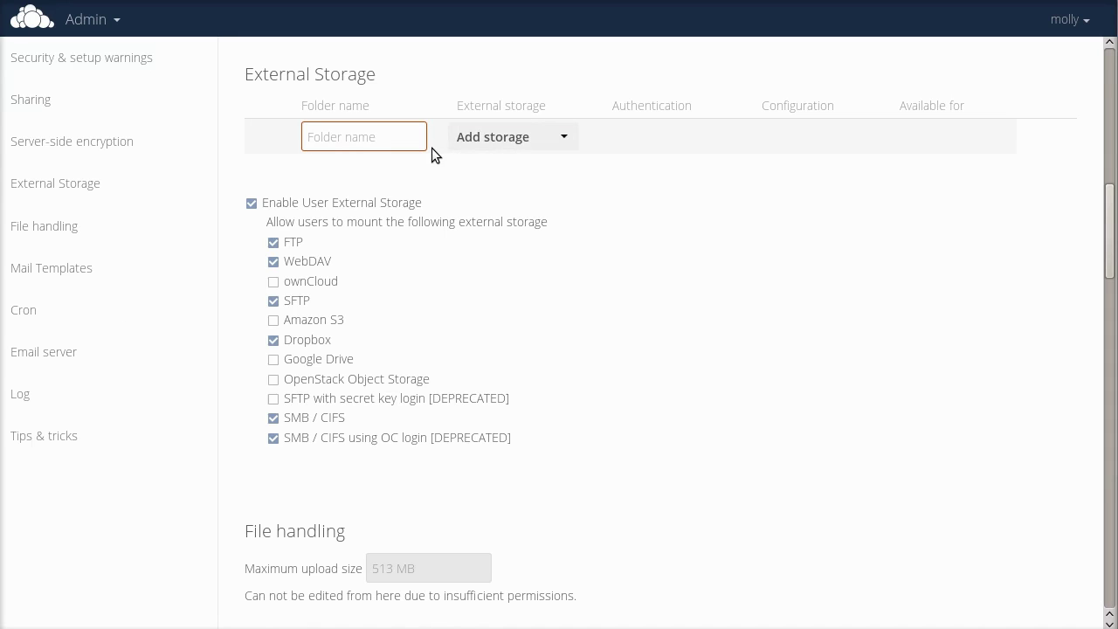
Add a Google Drive storage mount named GoogleDrive and open its Available for user/group list
left_click(567, 138)
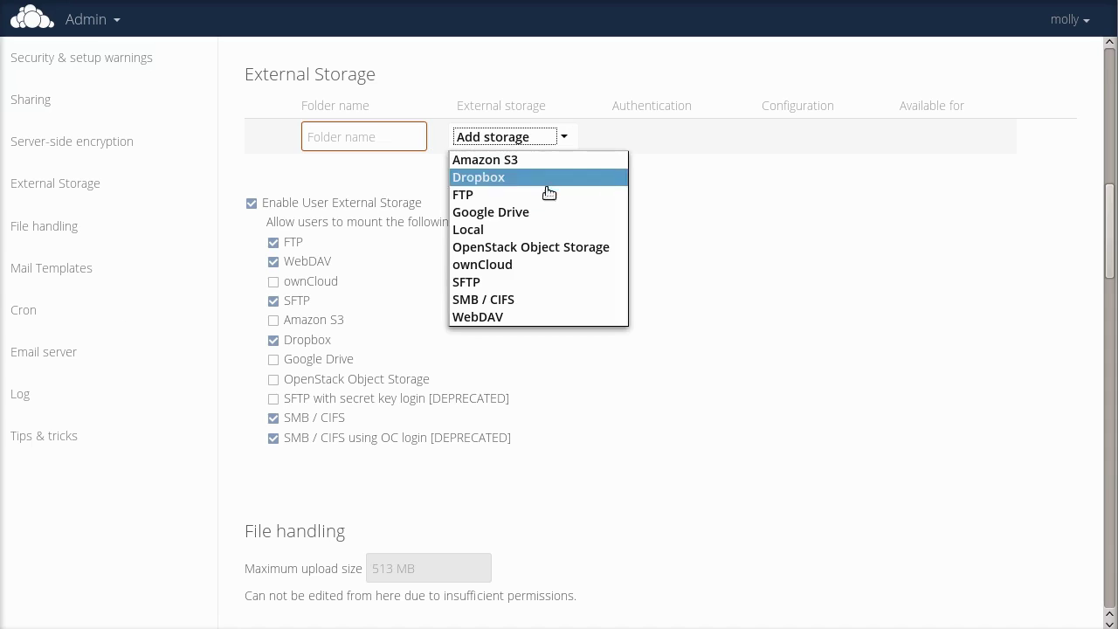
left_click(528, 212)
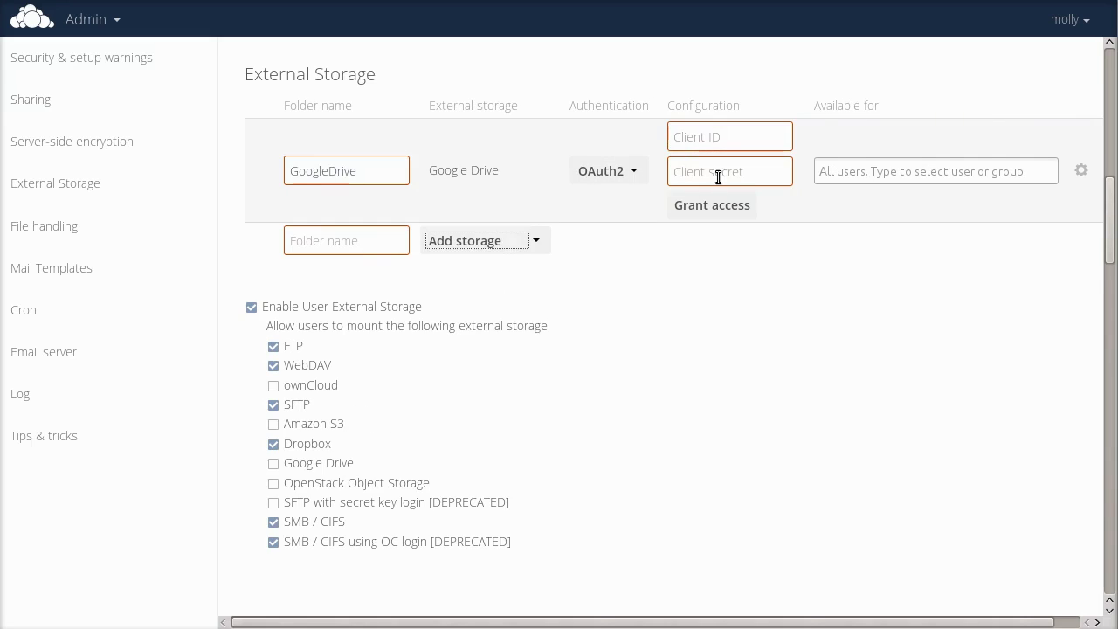
left_click(908, 177)
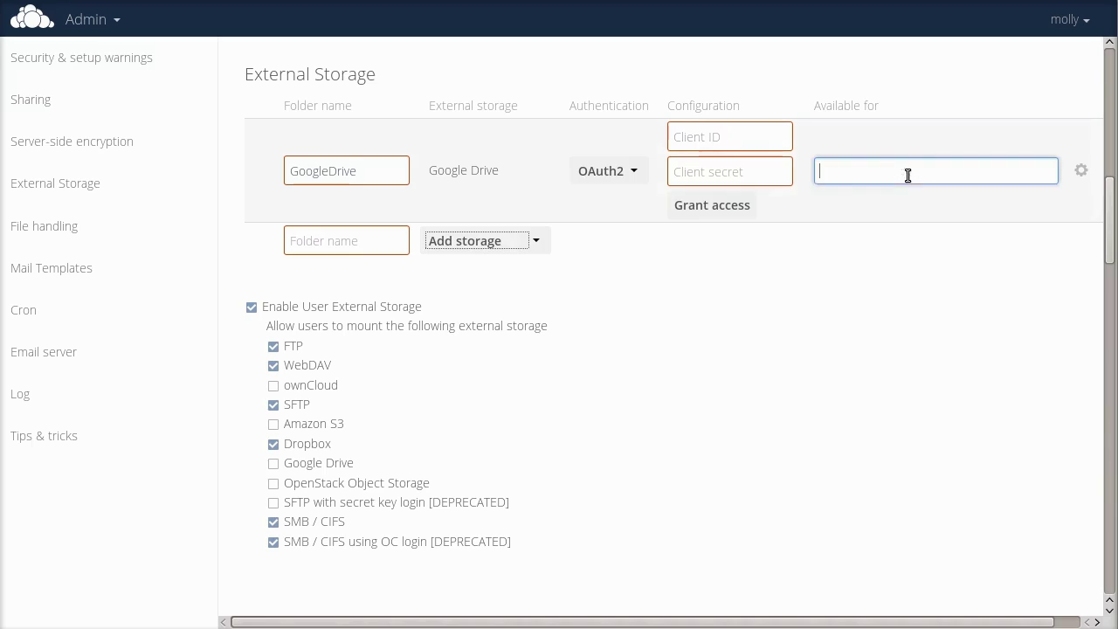